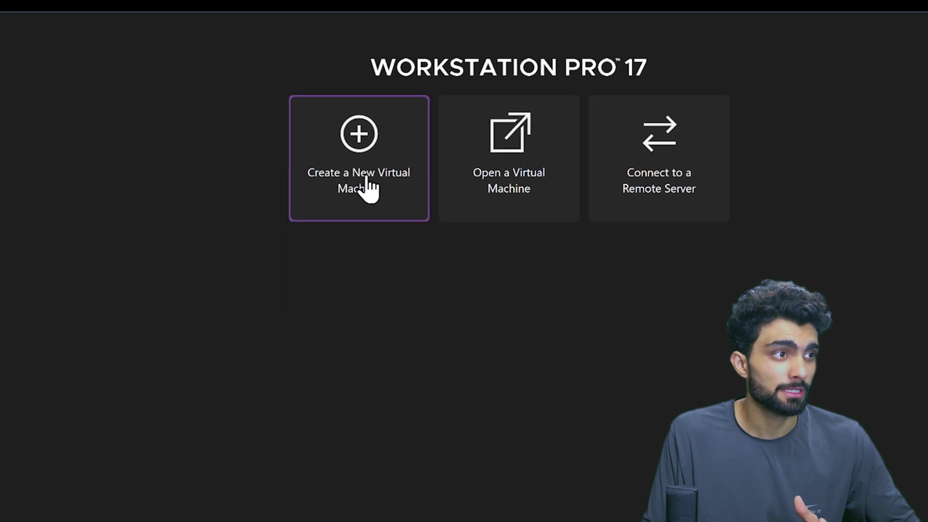
Begin a typical new virtual machine that installs from an installer disc image.
{"action": "left_click", "coordinate": [332, 192]}
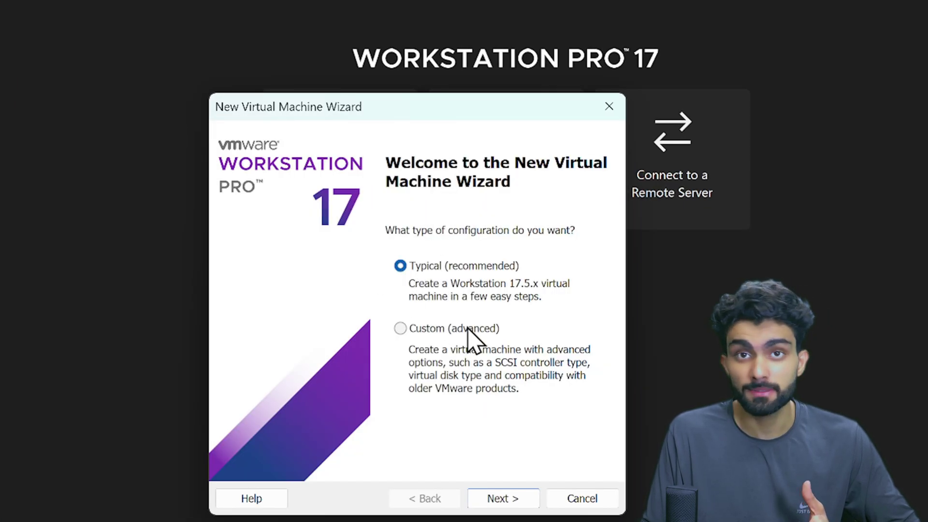
{"action": "left_click", "coordinate": [505, 500]}
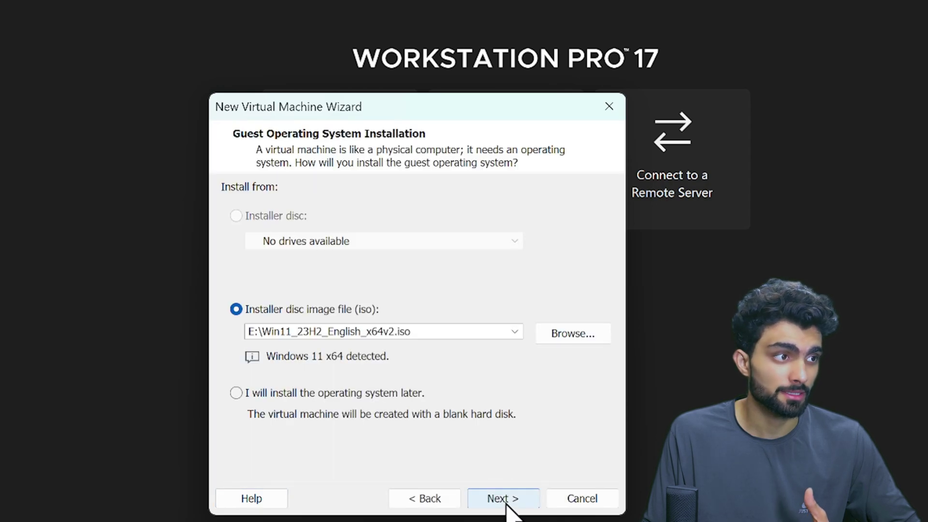
{"action": "left_click", "coordinate": [574, 340]}
Select E:\Win11_23H2_English_x64v2.iso as the installer image, detected as Windows 11 x64.
{"action": "scroll", "coordinate": [457, 401], "scroll_direction": "down", "scroll_amount": 5}
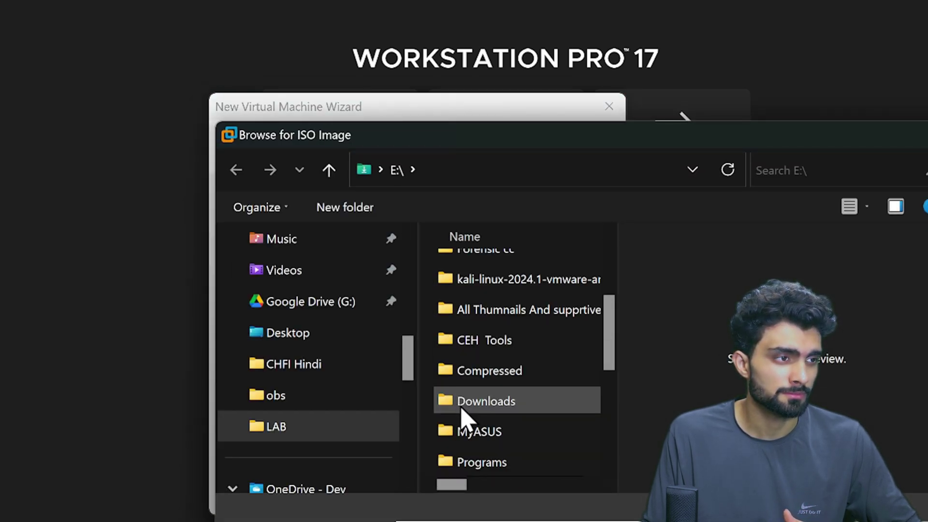
{"action": "scroll", "coordinate": [314, 416], "scroll_direction": "down", "scroll_amount": 5}
{"action": "scroll", "coordinate": [313, 416], "scroll_direction": "up", "scroll_amount": 10}
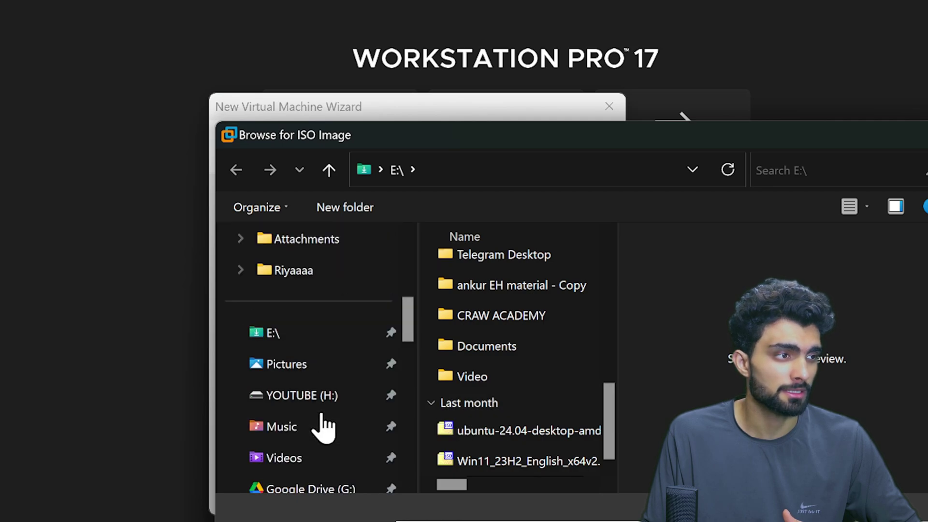
{"action": "left_click", "coordinate": [311, 341]}
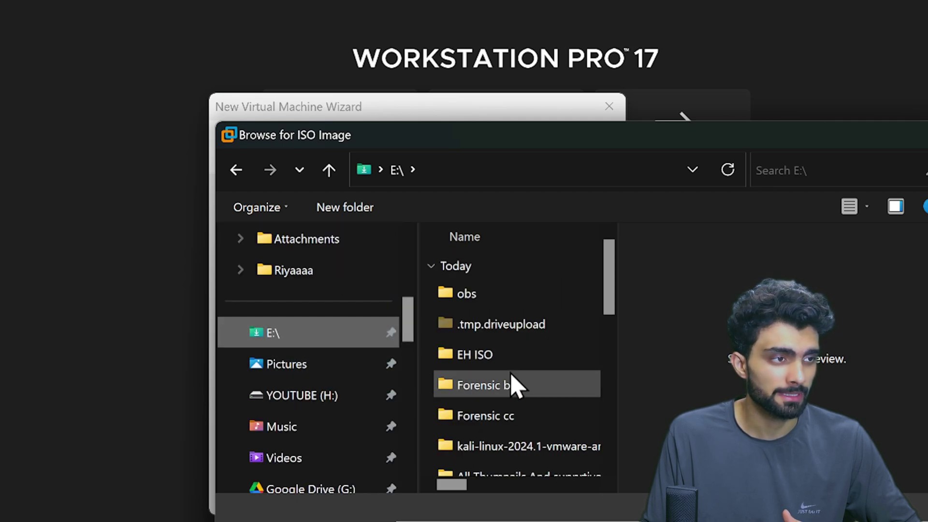
{"action": "scroll", "coordinate": [518, 390], "scroll_direction": "down", "scroll_amount": 5}
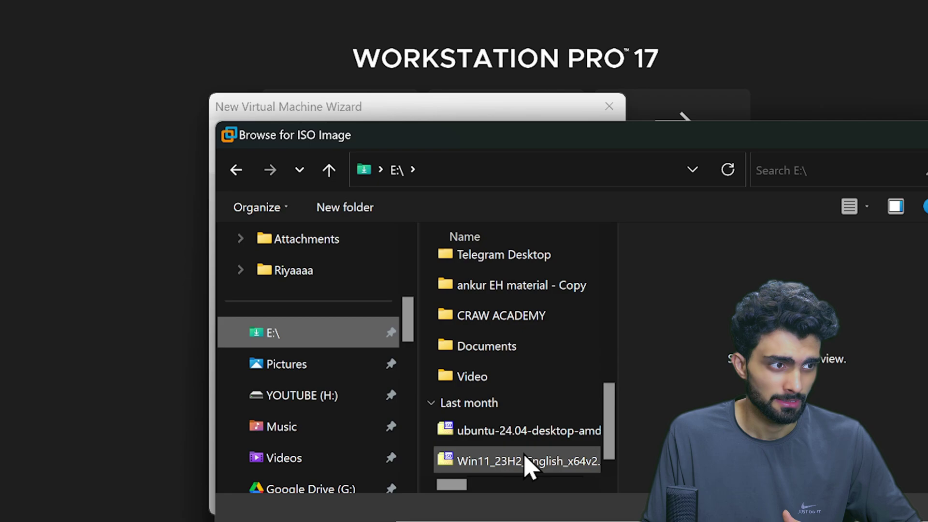
{"action": "left_click", "coordinate": [520, 464]}
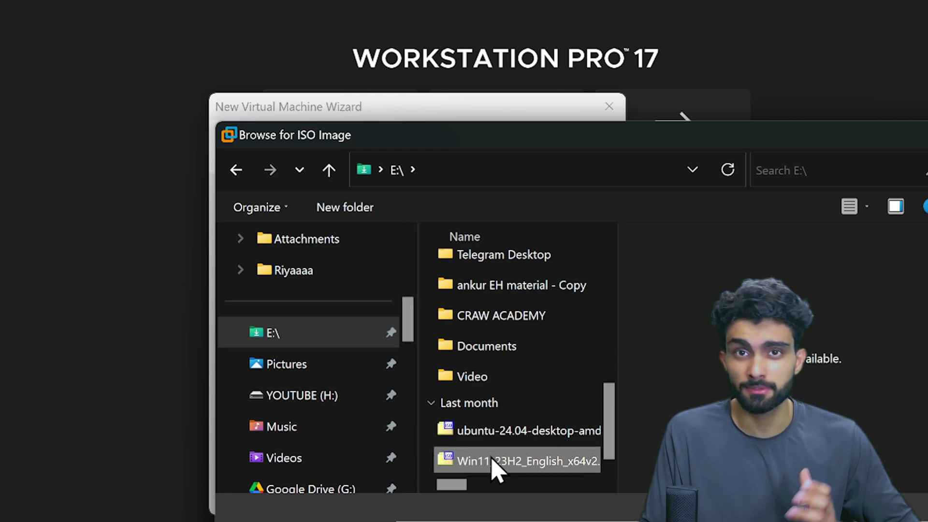
{"action": "key", "text": "Return"}
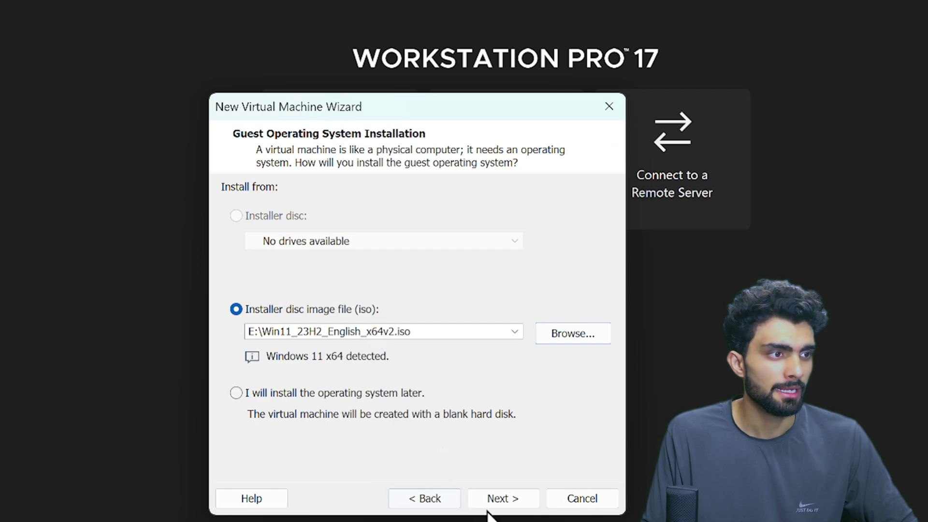
{"action": "left_click", "coordinate": [498, 499]}
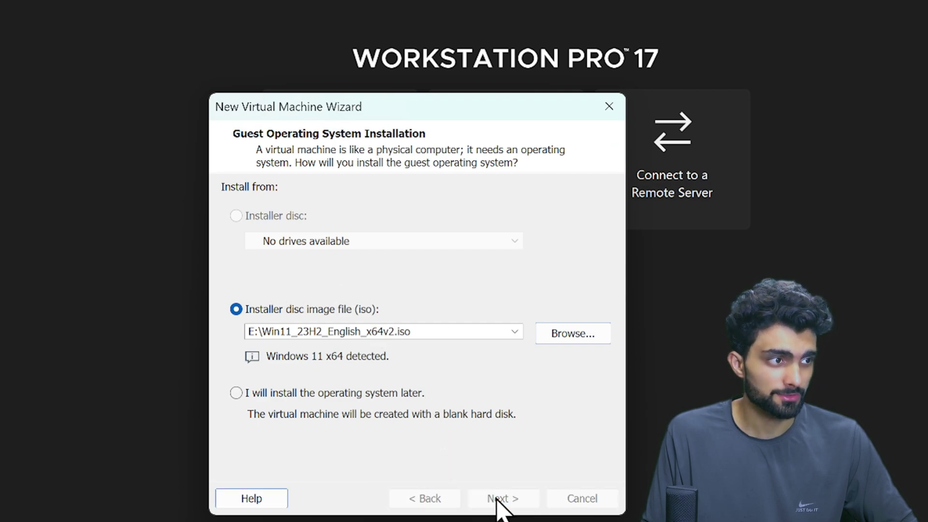
Create a 'win 11' folder on YOUTUBE (H:) and make H:\win 11 the machine's location.
{"action": "left_click", "coordinate": [574, 270]}
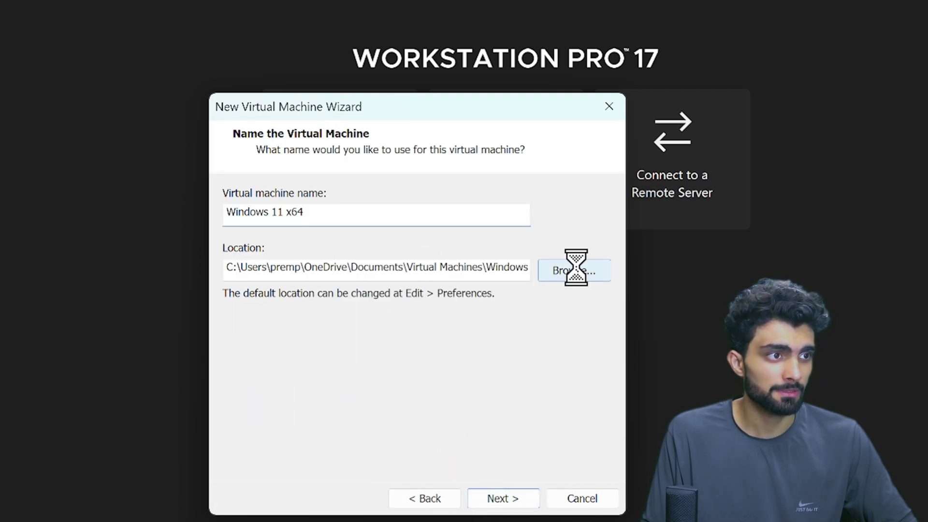
{"action": "scroll", "coordinate": [438, 351], "scroll_direction": "down", "scroll_amount": 2}
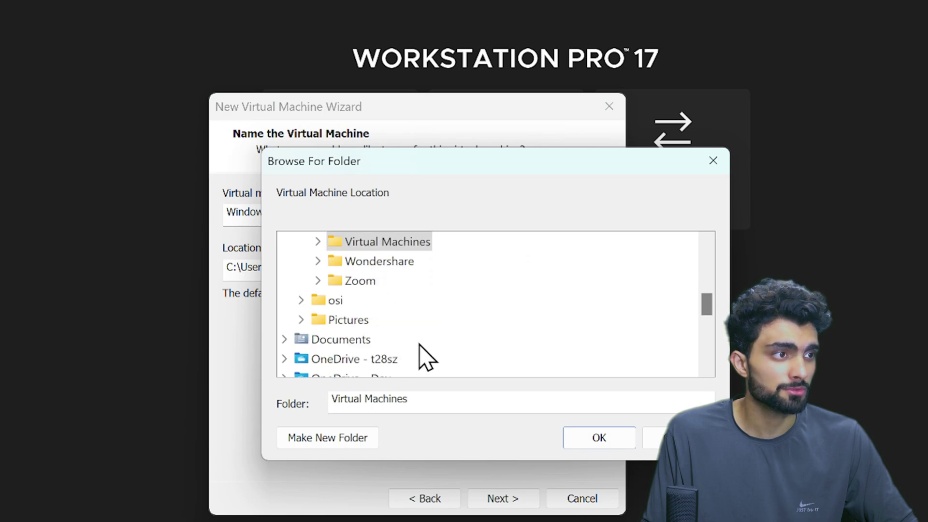
{"action": "scroll", "coordinate": [425, 357], "scroll_direction": "down", "scroll_amount": 2}
{"action": "scroll", "coordinate": [338, 323], "scroll_direction": "down", "scroll_amount": 3}
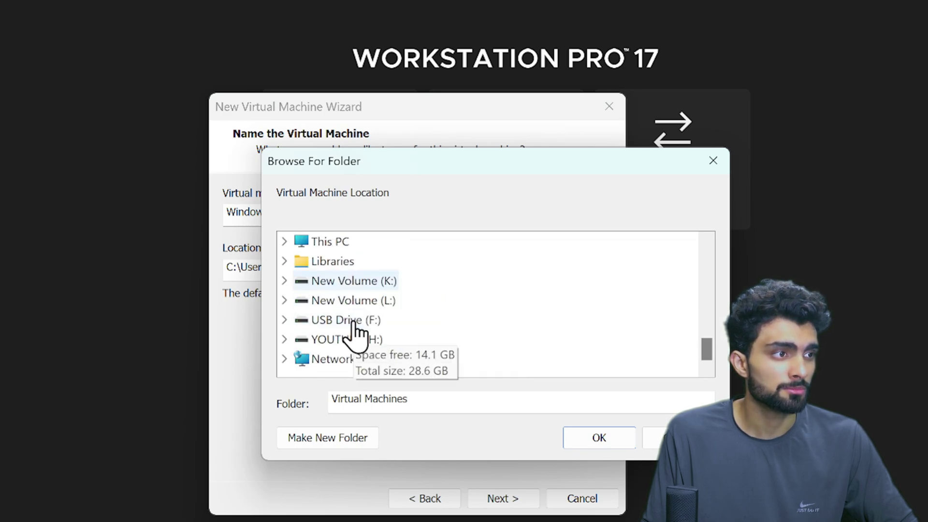
{"action": "double_click", "coordinate": [381, 340]}
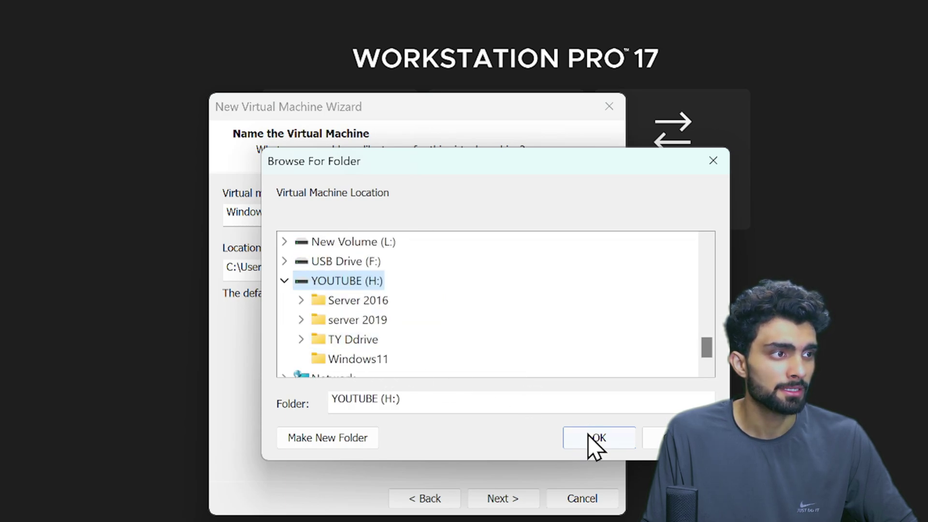
{"action": "left_click", "coordinate": [341, 441]}
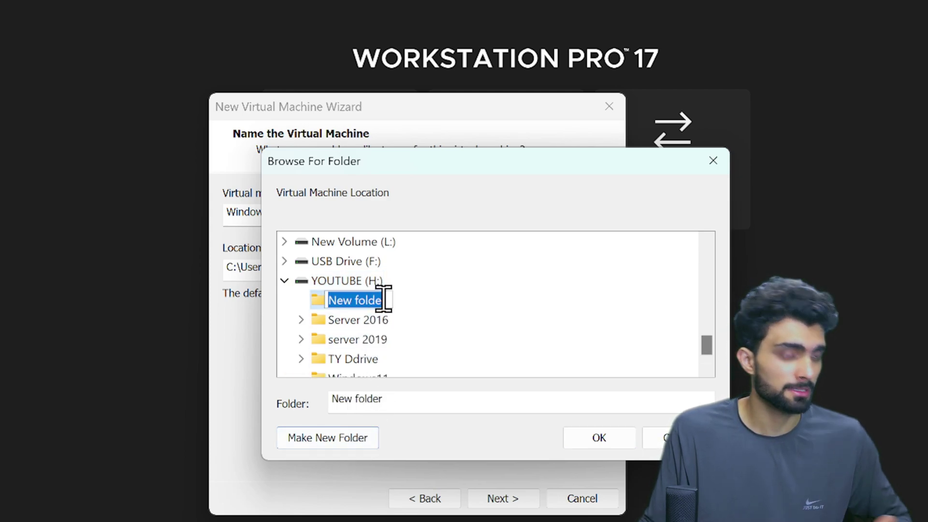
{"action": "type", "text": "win"}
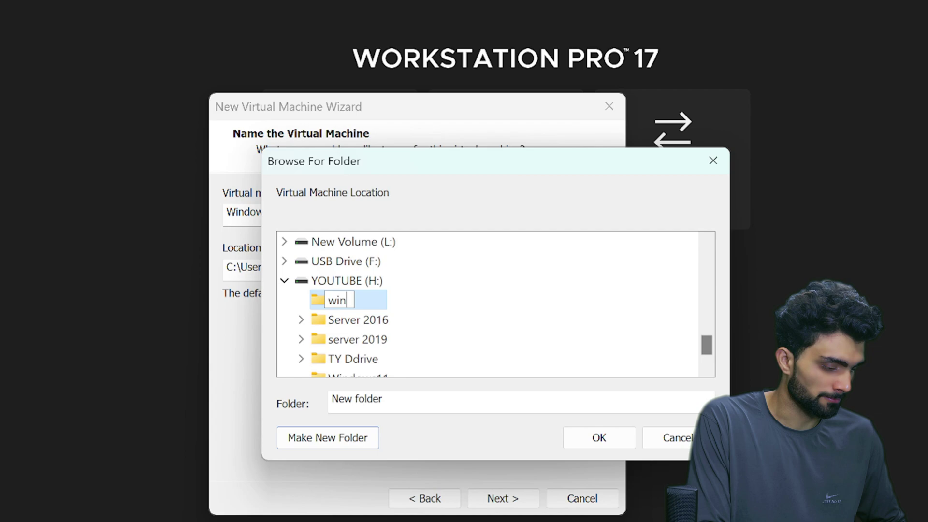
{"action": "type", "text": " 11"}
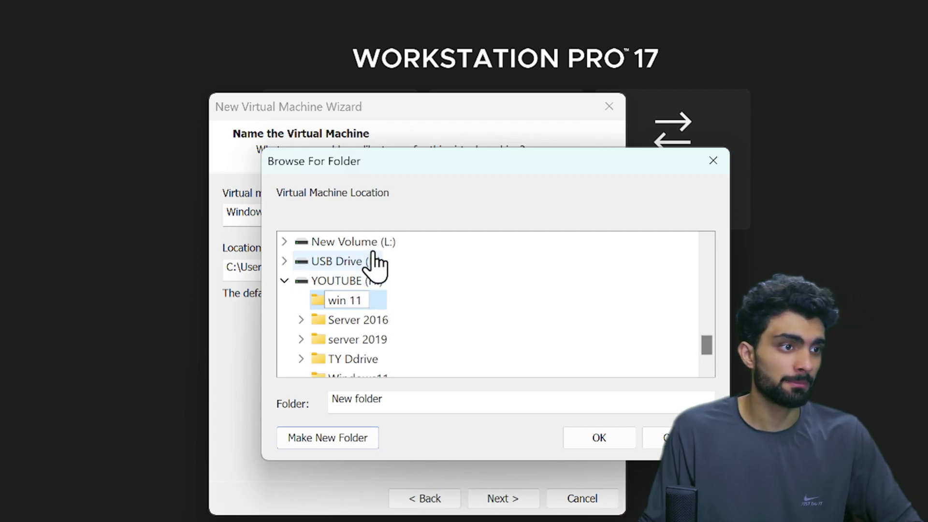
{"action": "left_click", "coordinate": [595, 440]}
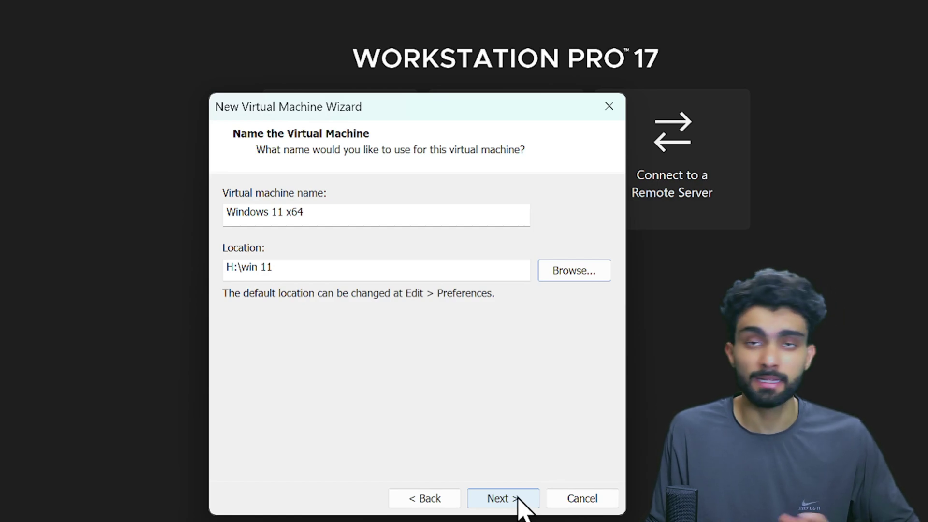
Enter the encryption password for TPM-only encryption and advance to the 64 GB disk capacity page.
{"action": "left_click", "coordinate": [520, 502]}
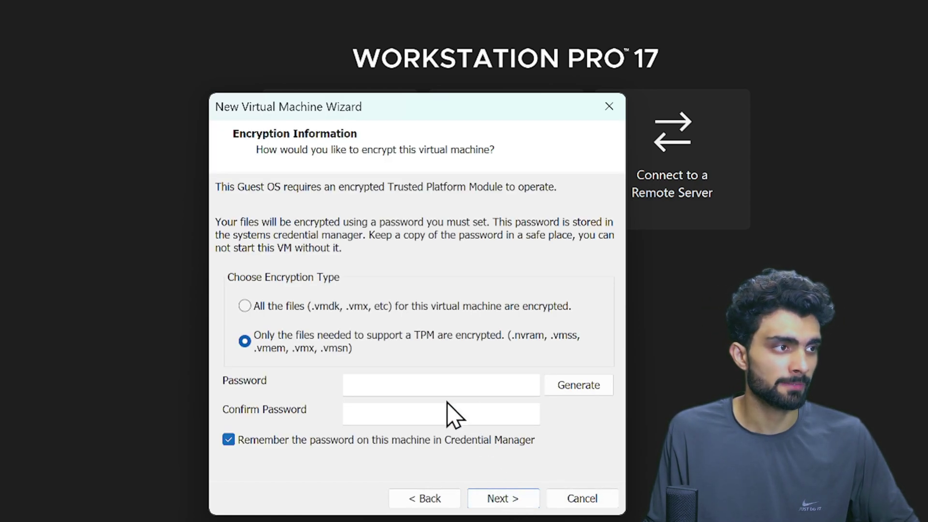
{"action": "left_click", "coordinate": [400, 387]}
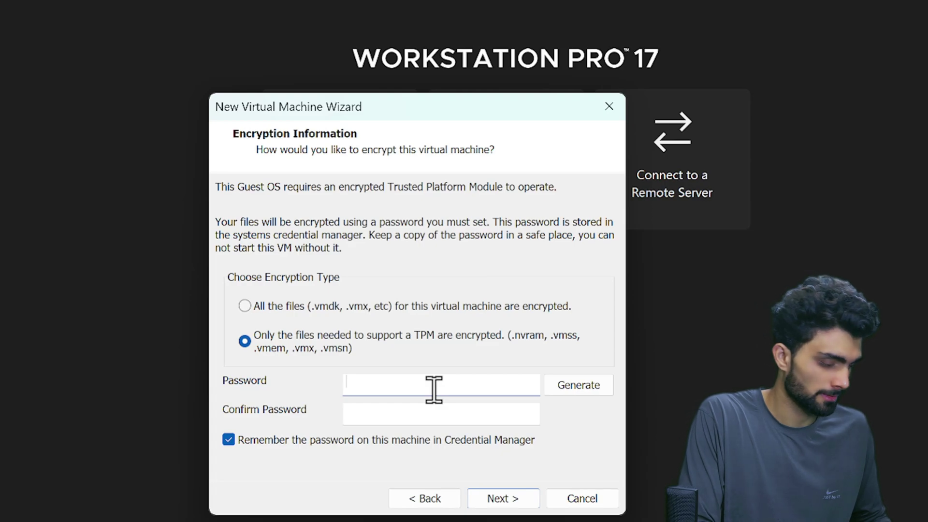
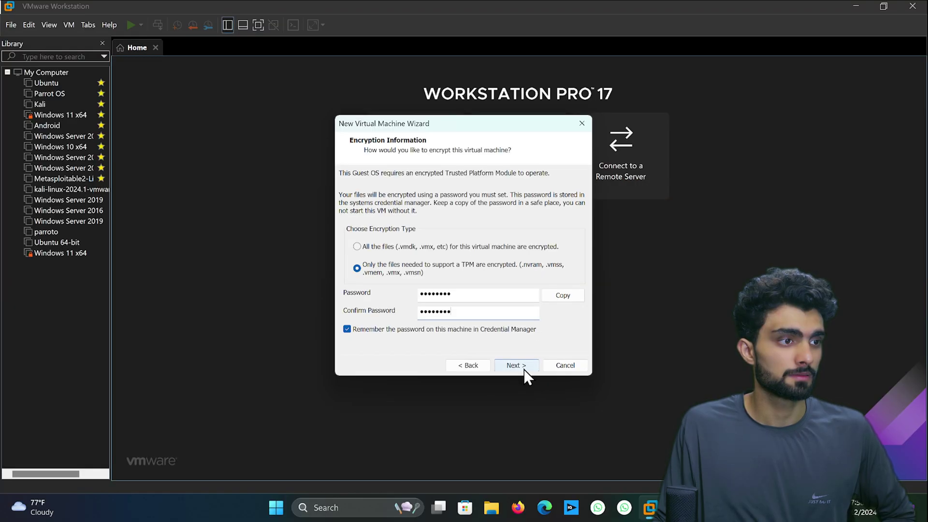
{"action": "left_click", "coordinate": [524, 370]}
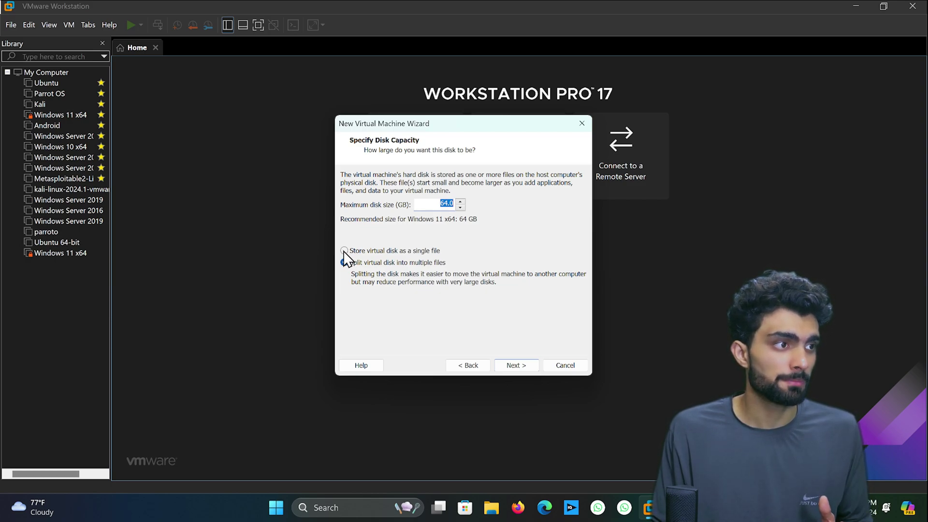
Store the 64 GB disk as a single file, then review the summary's disk and 4096 MB memory.
{"action": "left_click", "coordinate": [344, 250]}
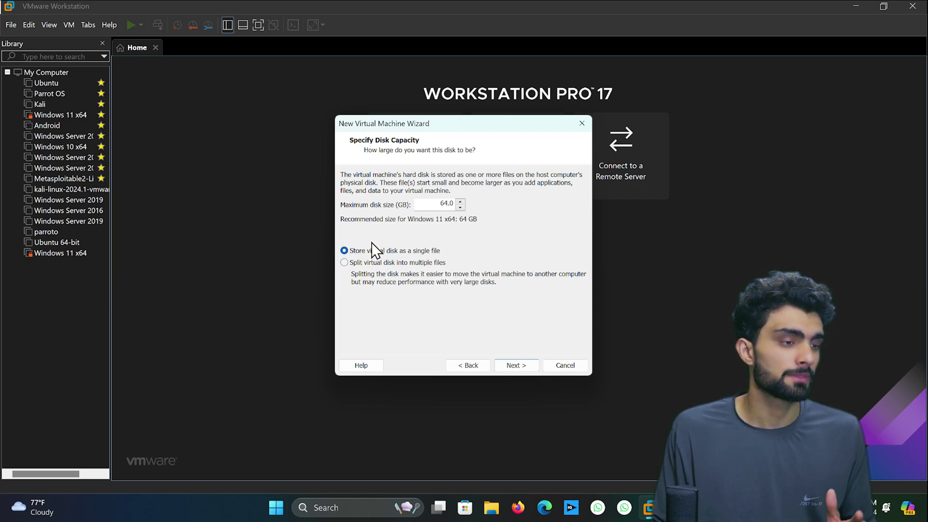
{"action": "left_click", "coordinate": [514, 366]}
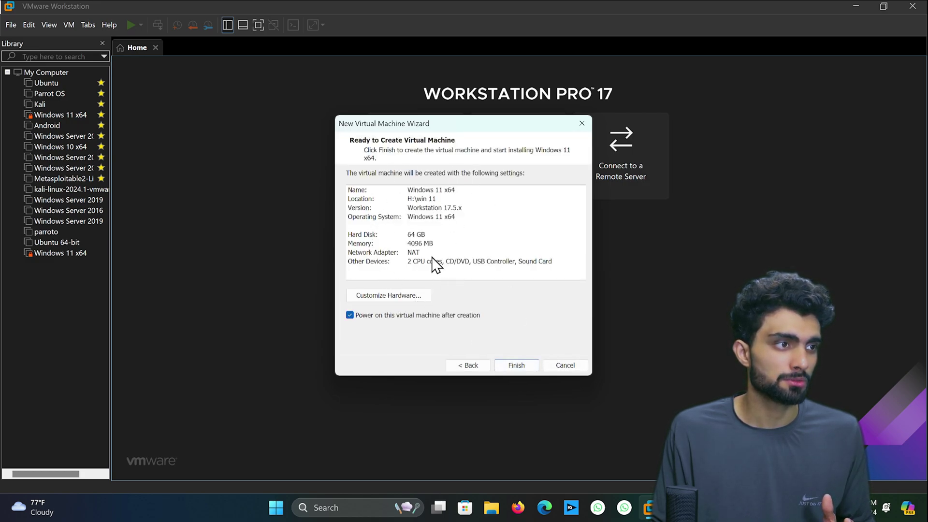
{"action": "left_click", "coordinate": [411, 236]}
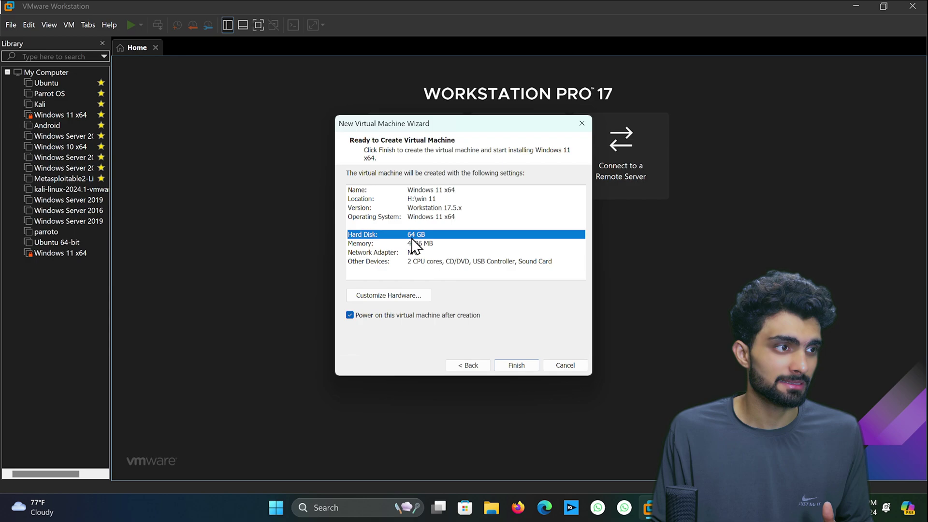
{"action": "left_click", "coordinate": [412, 244]}
{"action": "left_click", "coordinate": [422, 238]}
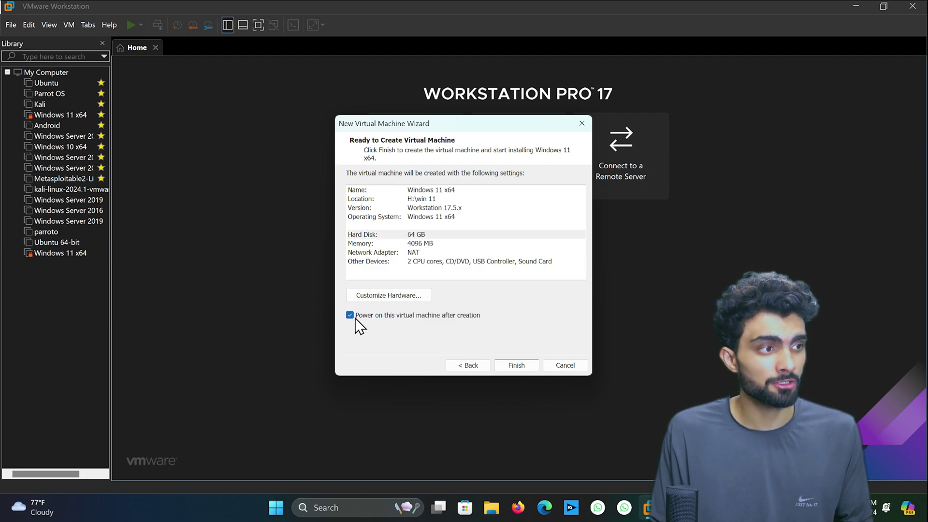
Finish the wizard and open the Windows 11 x64 machine's tab from the Library.
{"action": "left_click", "coordinate": [522, 366]}
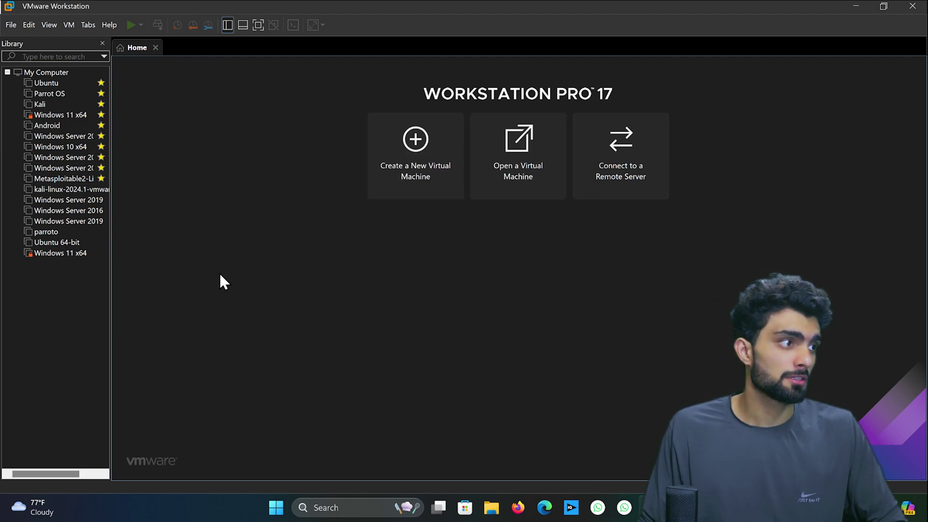
{"action": "left_click", "coordinate": [49, 255]}
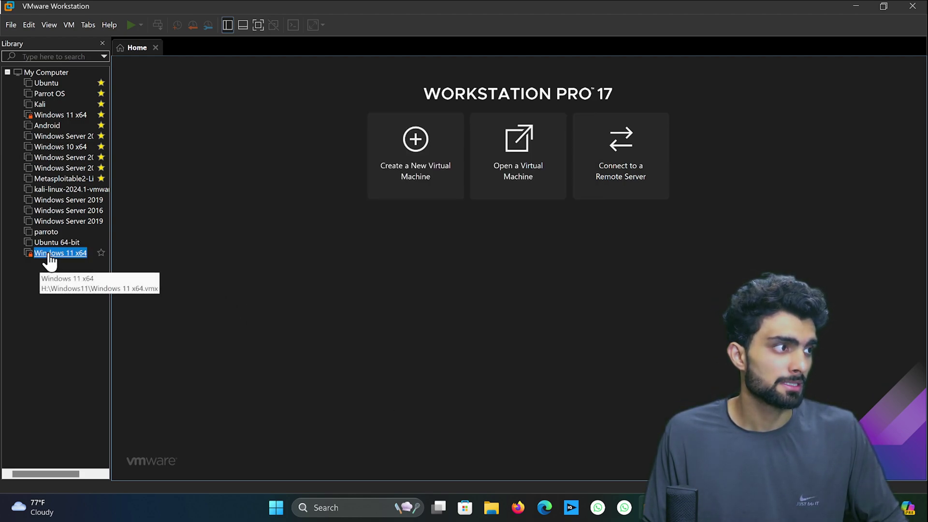
{"action": "double_click", "coordinate": [68, 254]}
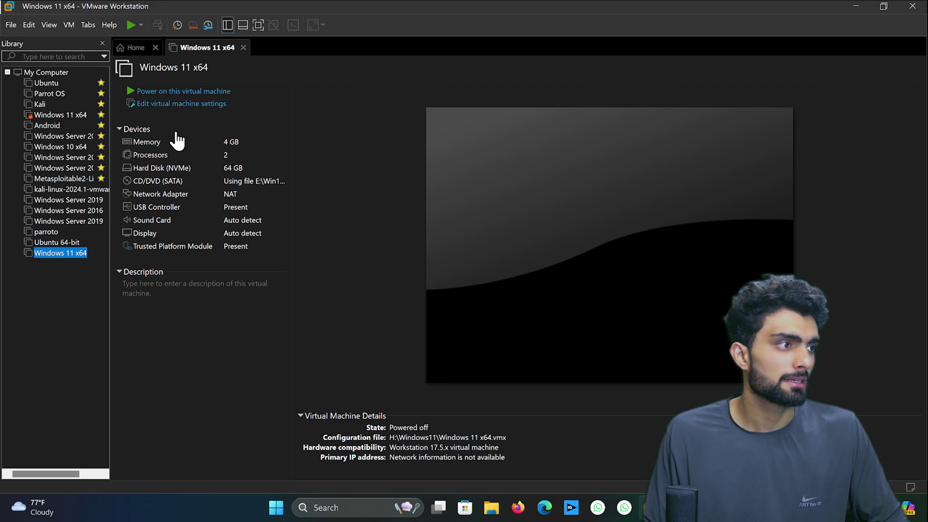
{"action": "left_click", "coordinate": [178, 250]}
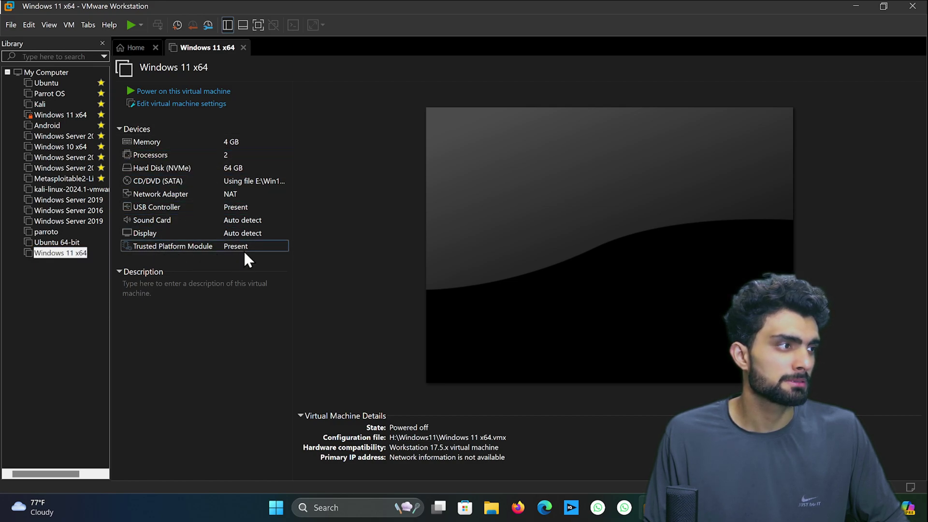
{"action": "left_click", "coordinate": [63, 349]}
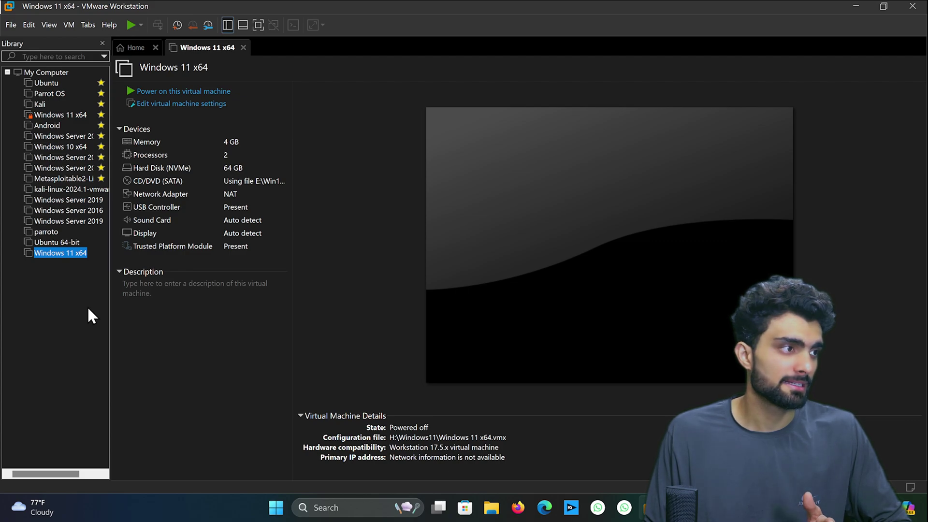
{"action": "left_click", "coordinate": [183, 158]}
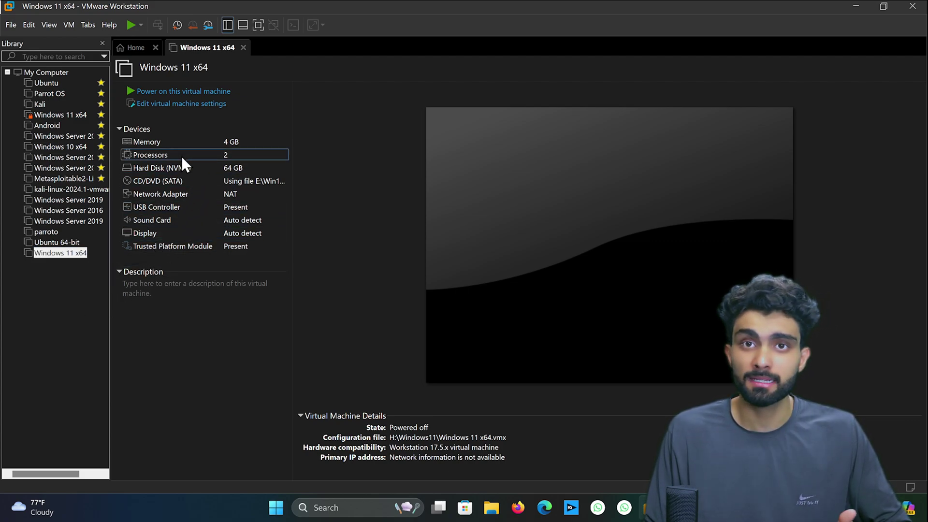
Set 2 cores per processor in the Processors settings, giving 4 cores in total.
{"action": "double_click", "coordinate": [181, 156]}
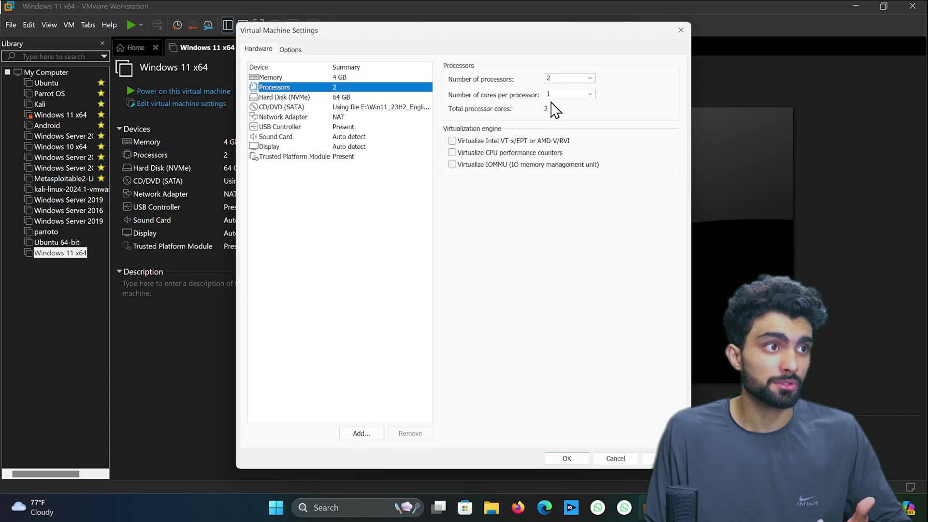
{"action": "left_click", "coordinate": [575, 115]}
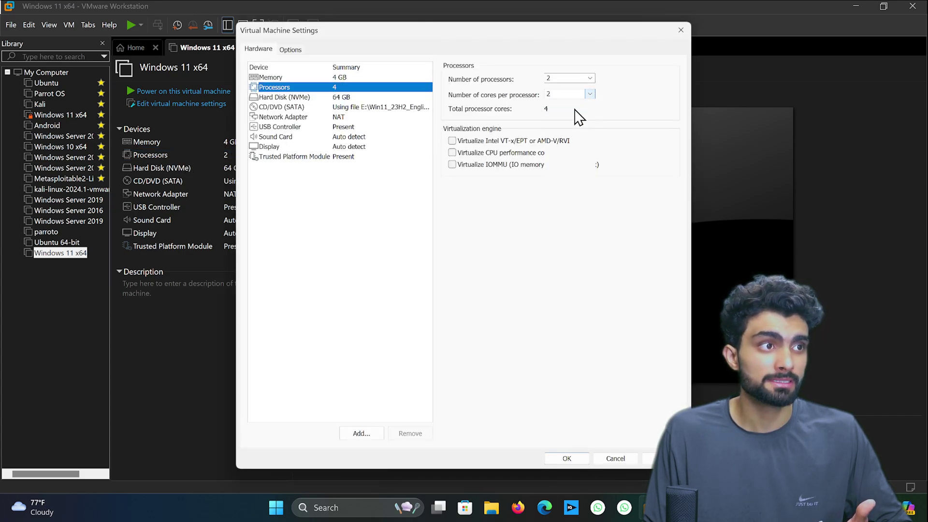
{"action": "left_click", "coordinate": [569, 460]}
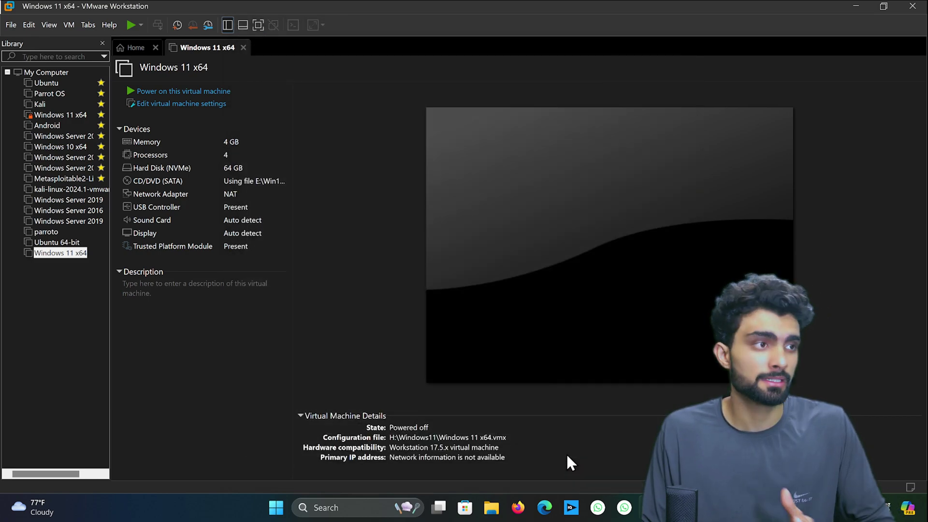
{"action": "left_click", "coordinate": [171, 352]}
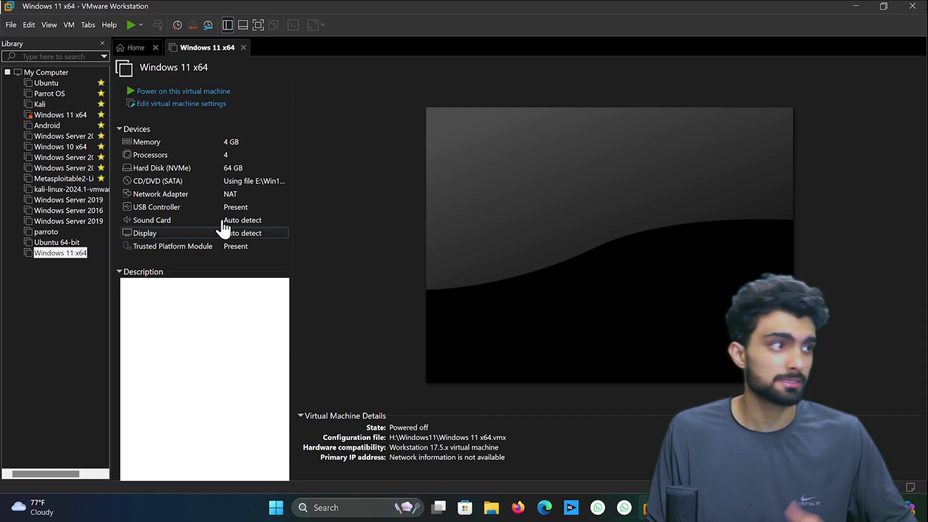
Power on Windows 11 x64, dismiss the side-channel mitigations notice, stretch the guest display, and focus the console.
{"action": "left_click", "coordinate": [167, 93]}
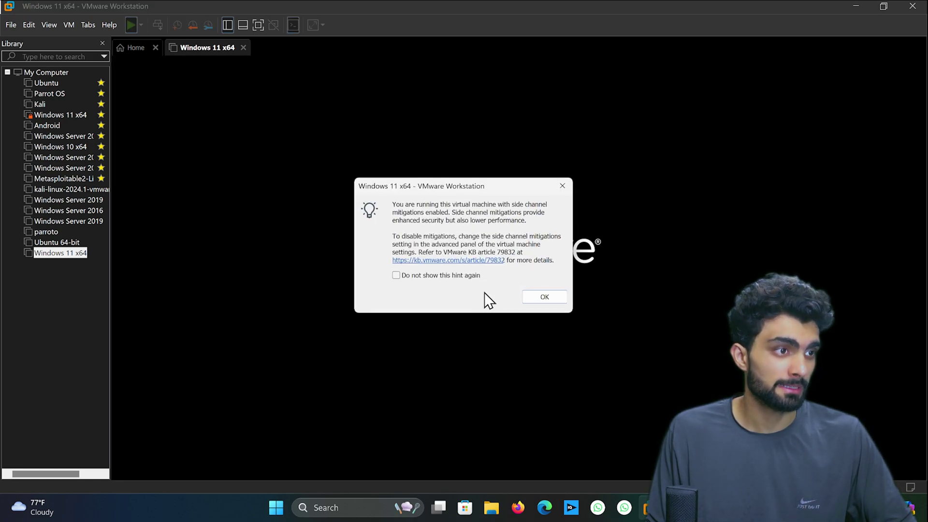
{"action": "left_click", "coordinate": [541, 301]}
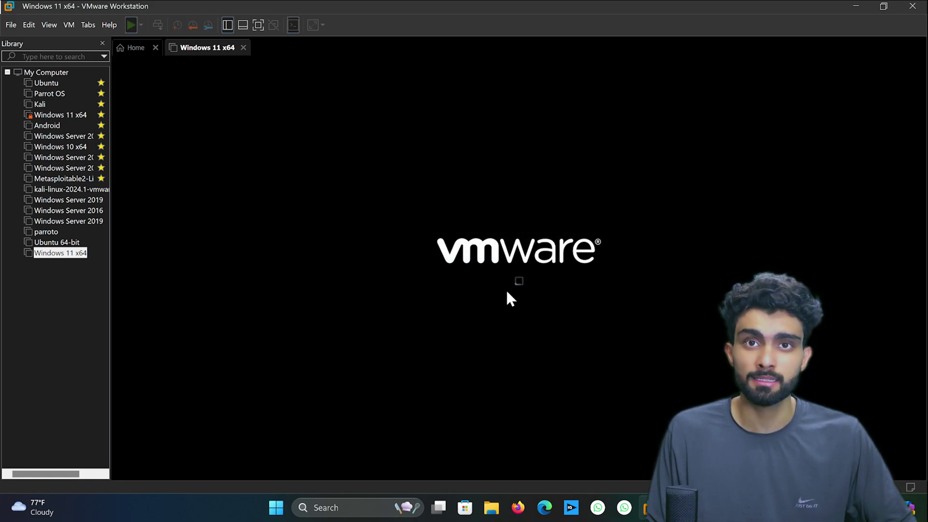
{"action": "left_click", "coordinate": [315, 25]}
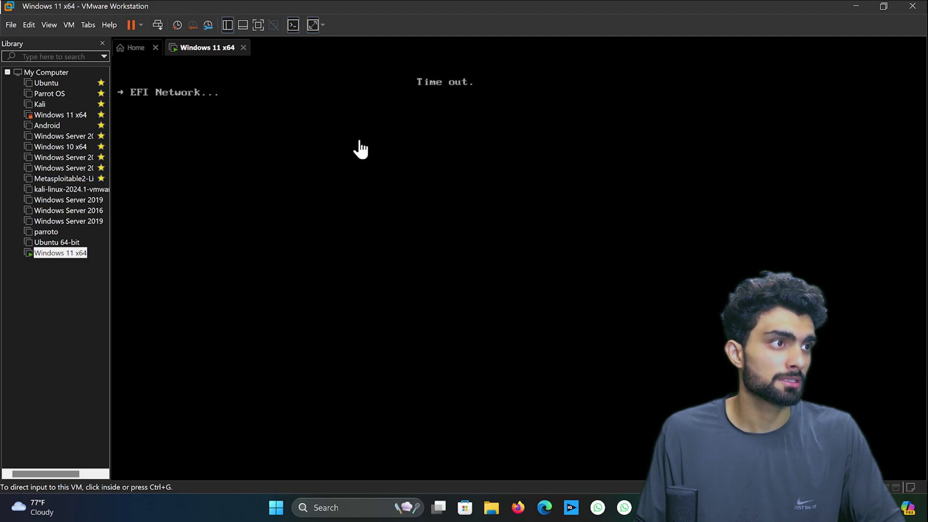
{"action": "left_click", "coordinate": [175, 113]}
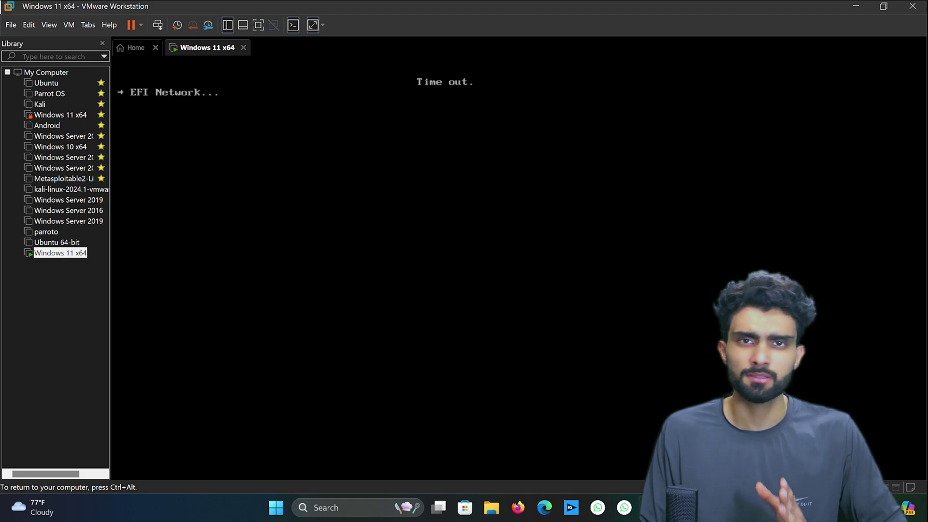
Attempt a guest restart from the running machine's context menu and dismiss the restart prompt.
{"action": "right_click", "coordinate": [213, 53]}
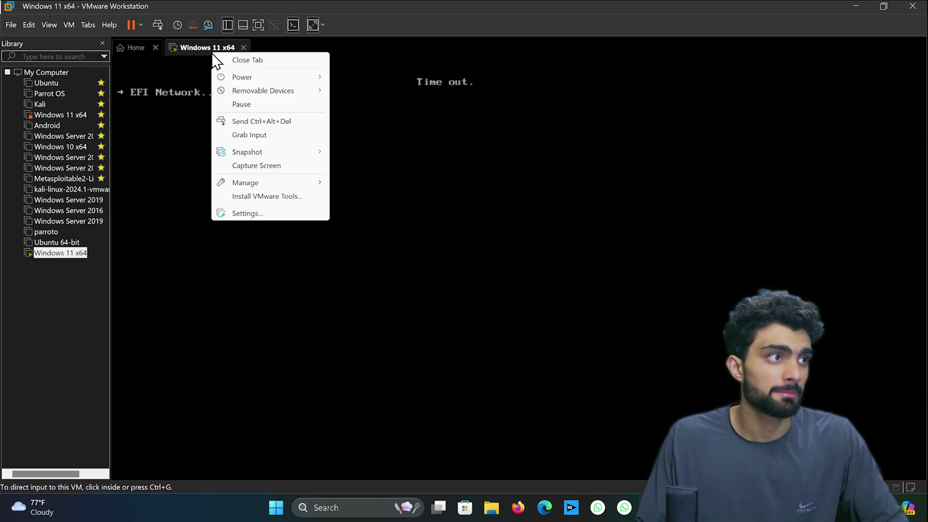
{"action": "mouse_move", "coordinate": [257, 80]}
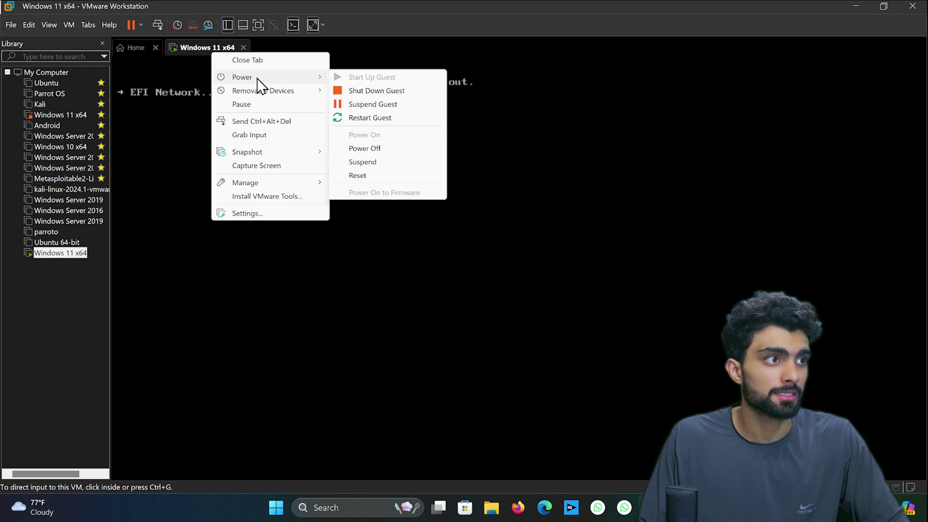
{"action": "left_click", "coordinate": [355, 118]}
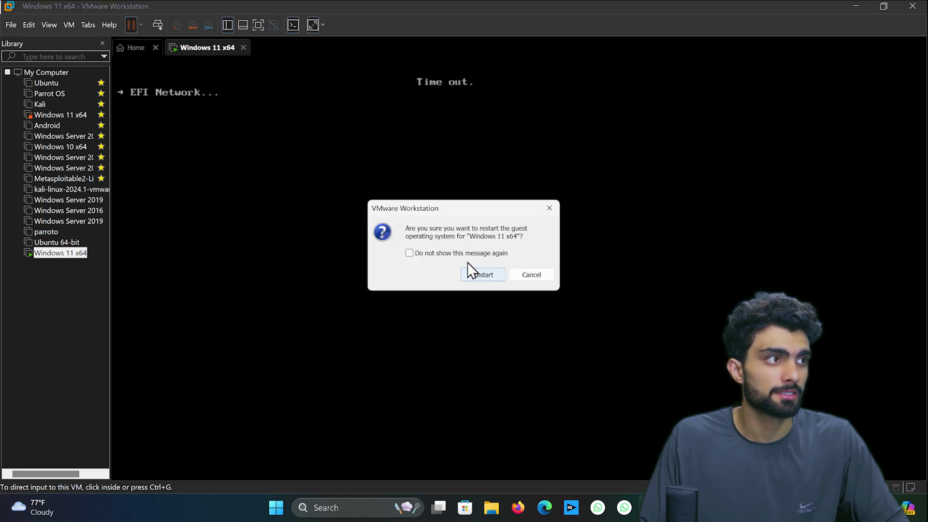
{"action": "left_click", "coordinate": [550, 208]}
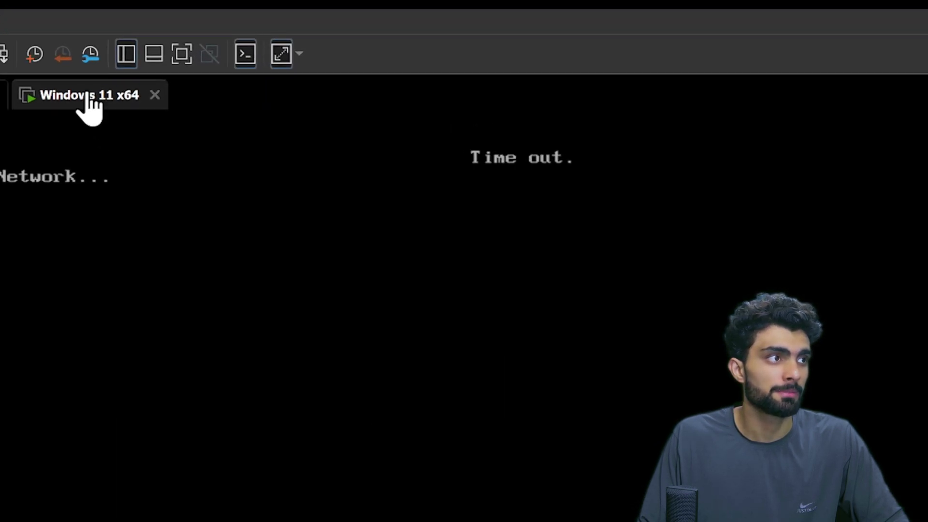
Reset the Windows 11 x64 VM from its Power menu so it boots from the disc.
{"action": "right_click", "coordinate": [88, 102]}
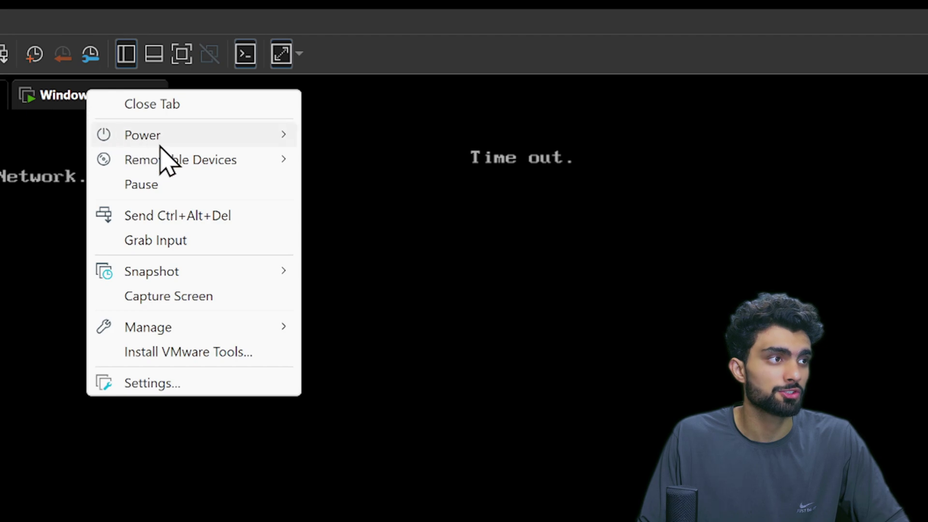
{"action": "mouse_move", "coordinate": [199, 162]}
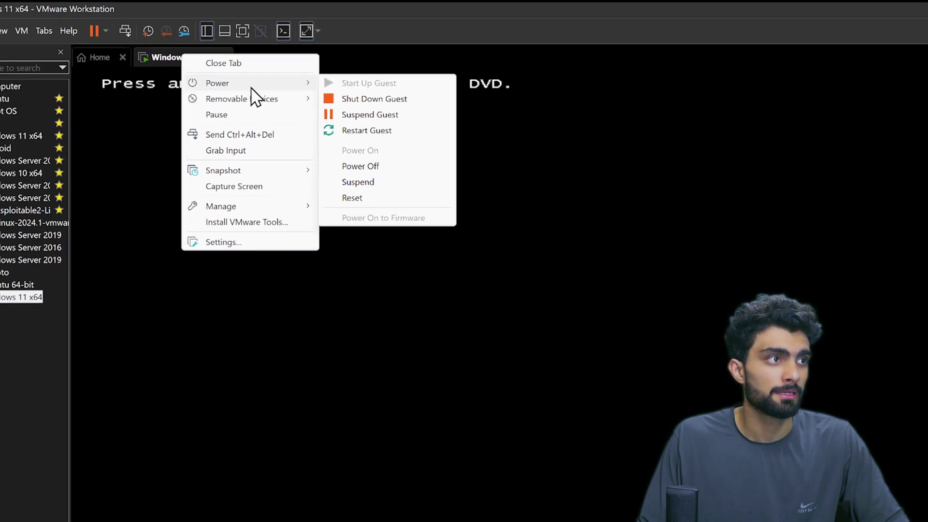
{"action": "left_click", "coordinate": [353, 337]}
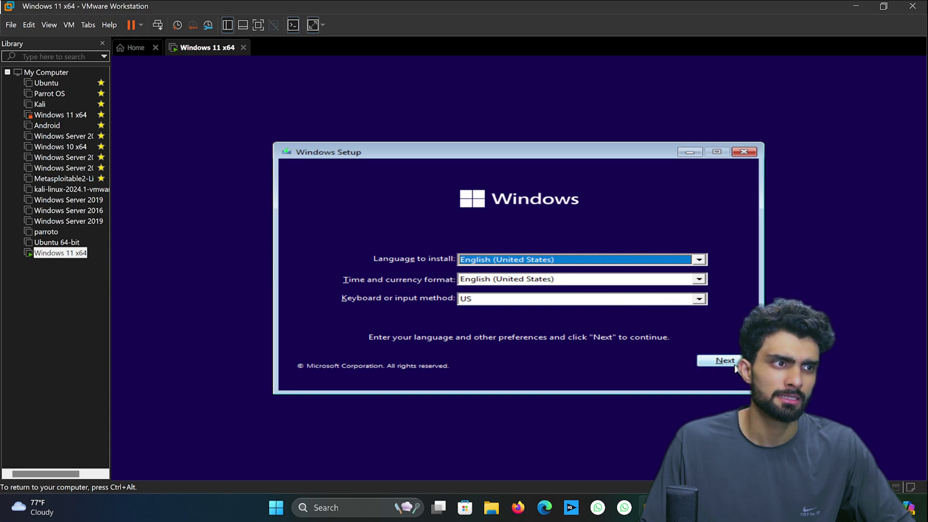
Keep English (United States) for language and time format plus the US keyboard, then choose Install now.
{"action": "left_click", "coordinate": [704, 263]}
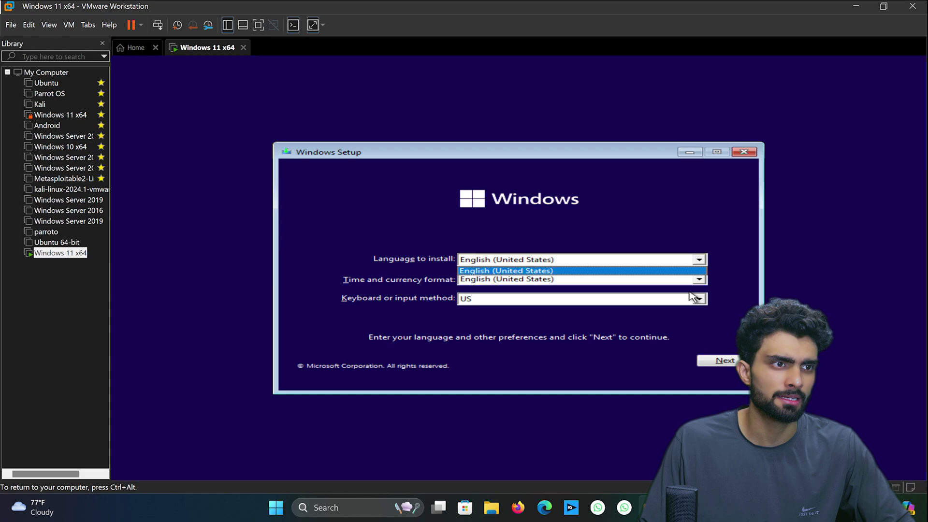
{"action": "left_click", "coordinate": [701, 300]}
{"action": "left_click", "coordinate": [700, 280]}
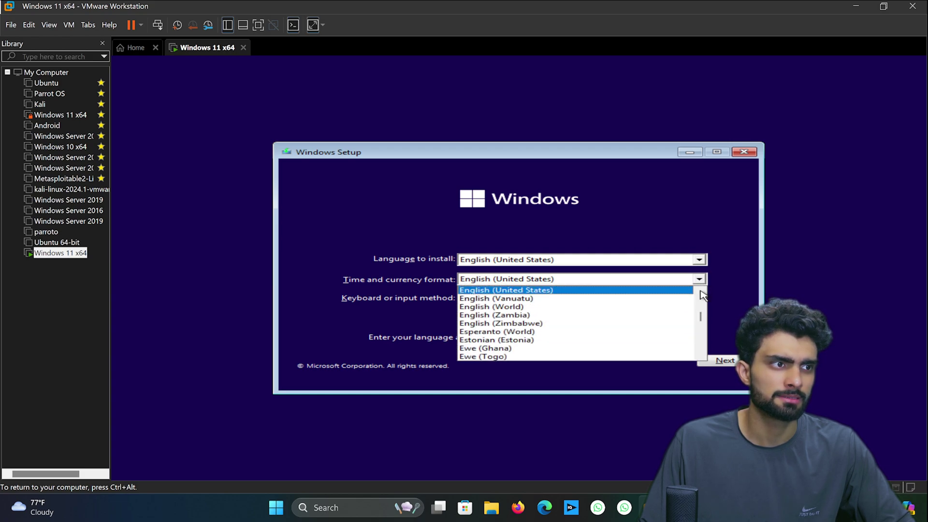
{"action": "left_click", "coordinate": [735, 312]}
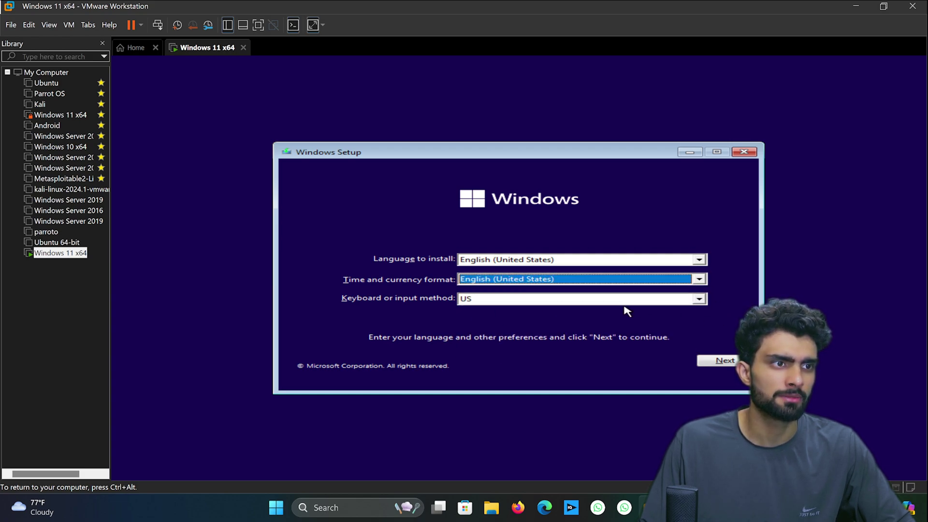
{"action": "left_click", "coordinate": [699, 300]}
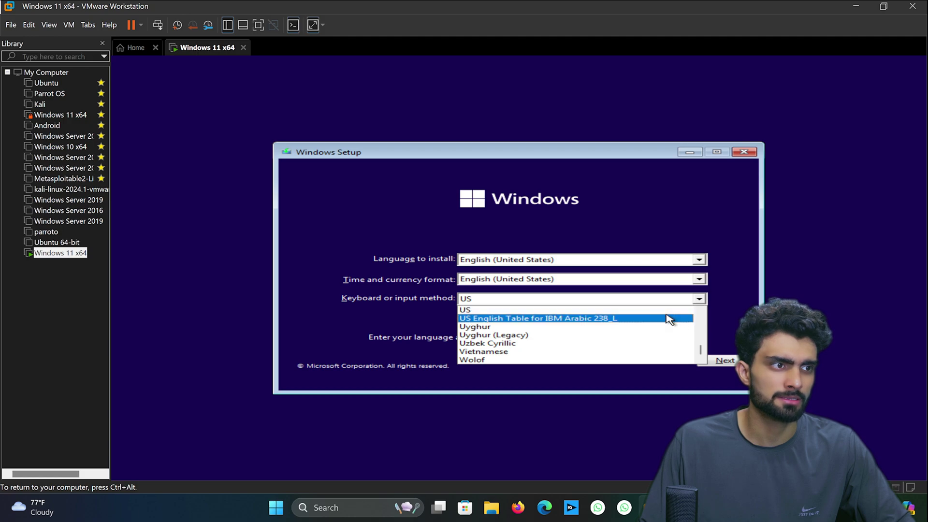
{"action": "left_click", "coordinate": [744, 305]}
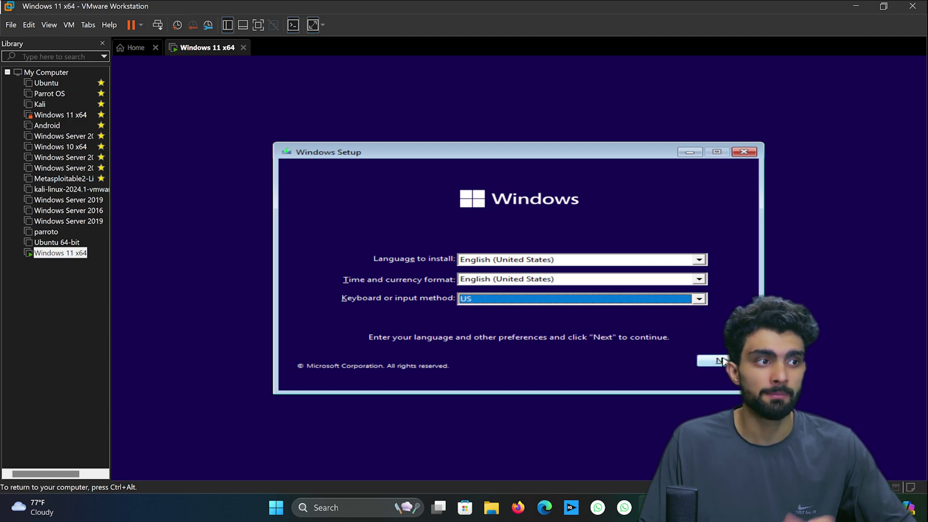
{"action": "left_click", "coordinate": [724, 362]}
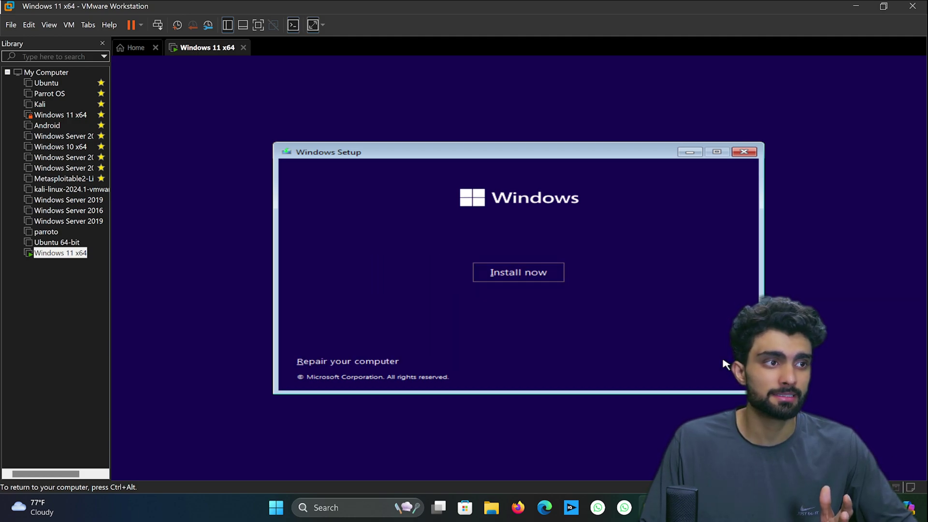
{"action": "left_click", "coordinate": [527, 272]}
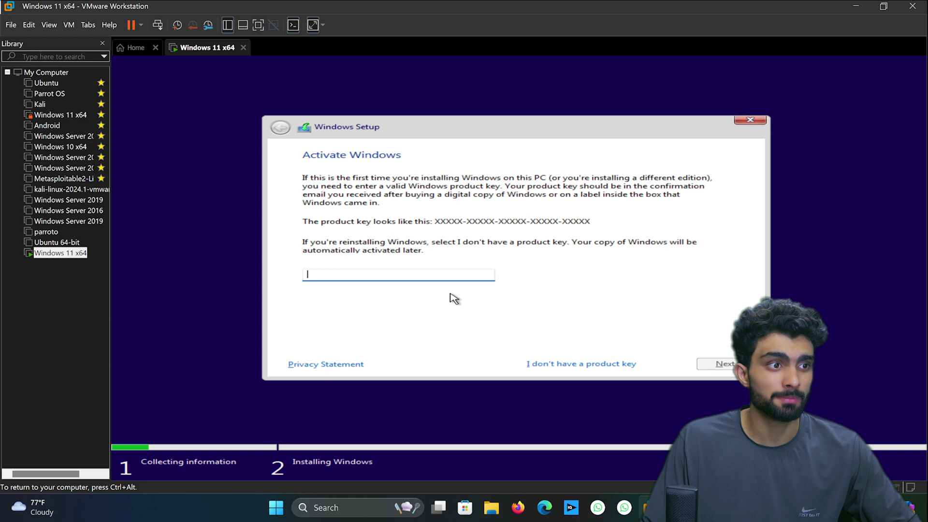
Choose 'I don't have a product key', tick the license acceptance box, and proceed.
{"action": "left_click", "coordinate": [584, 365]}
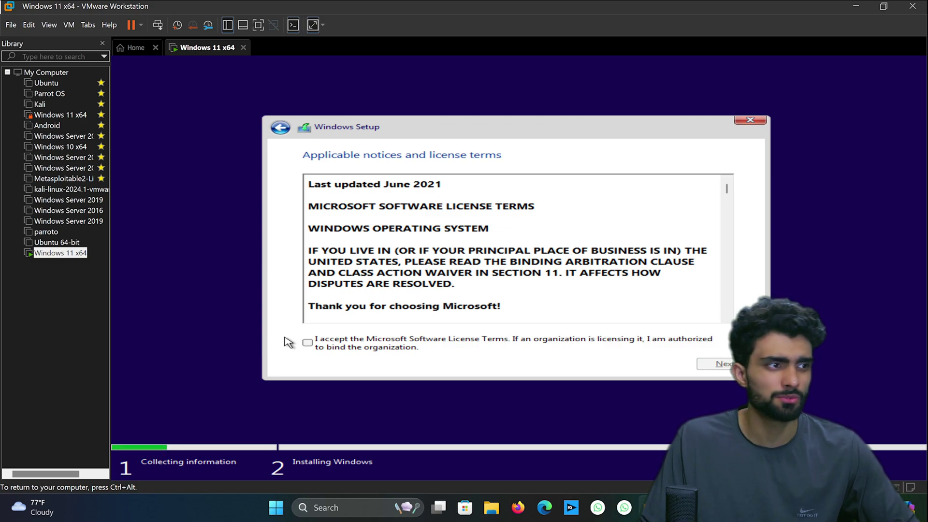
{"action": "left_click", "coordinate": [319, 346]}
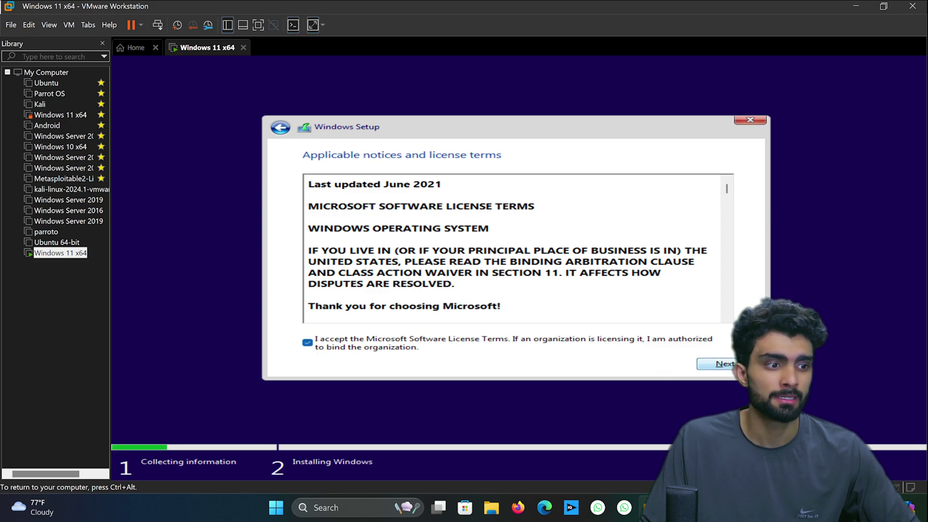
{"action": "key", "text": "Return"}
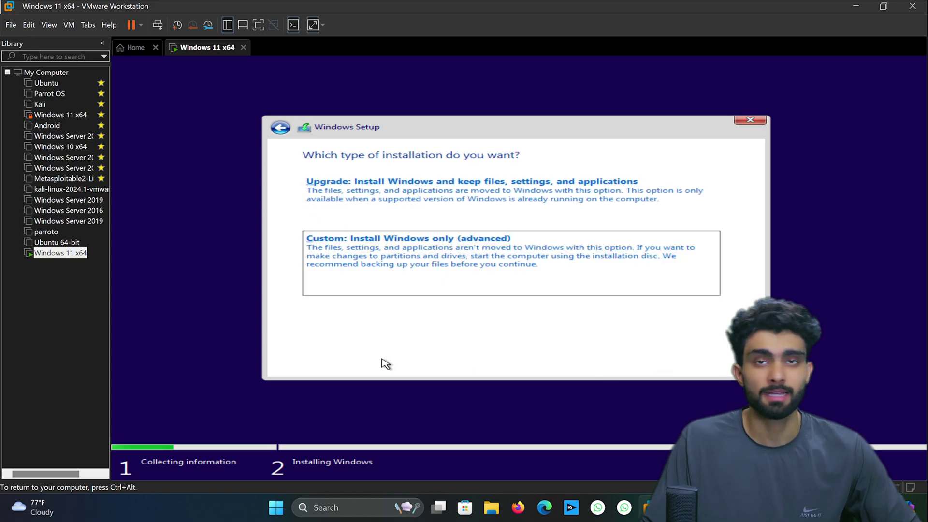
Run a Custom (Windows only) install onto Drive 0's 64.0 GB unallocated space.
{"action": "left_click", "coordinate": [409, 283]}
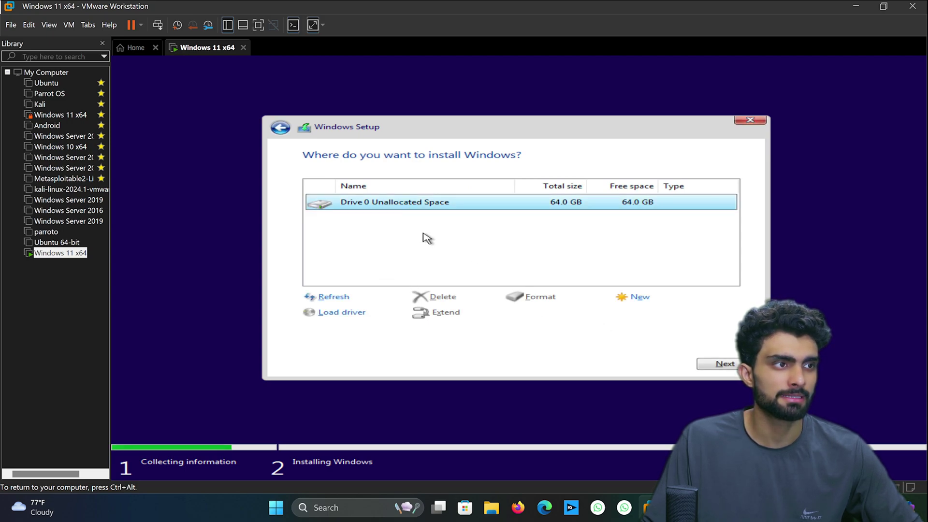
{"action": "left_click", "coordinate": [724, 365]}
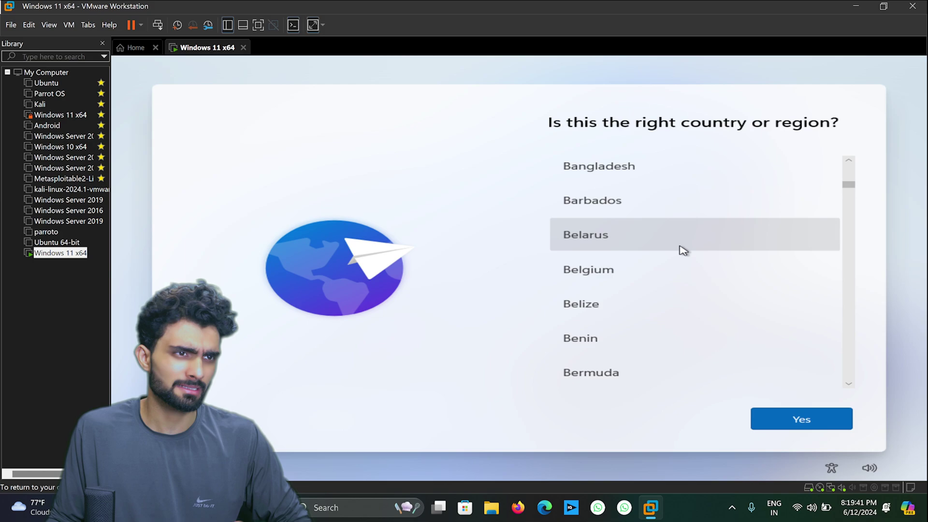
Set the country or region to India.
{"action": "left_click_drag", "start_coordinate": [849, 186], "coordinate": [852, 257]}
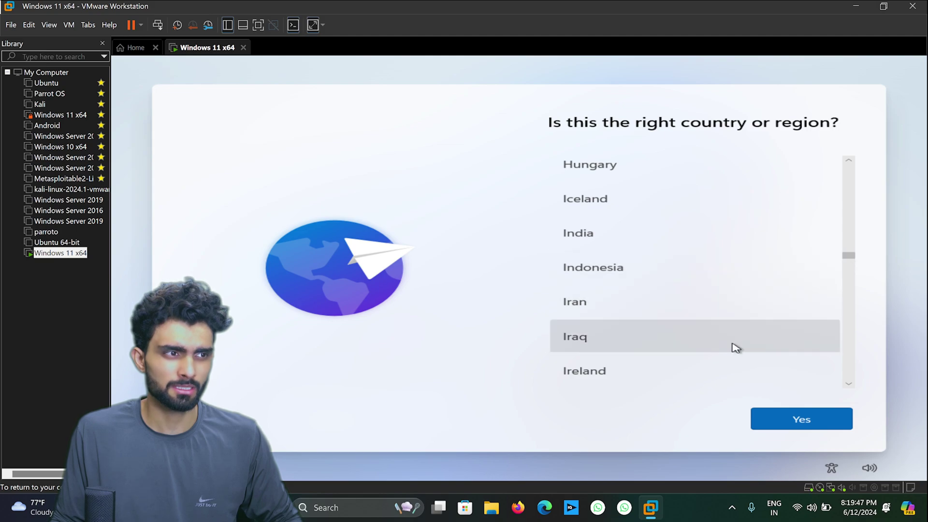
{"action": "left_click", "coordinate": [628, 239]}
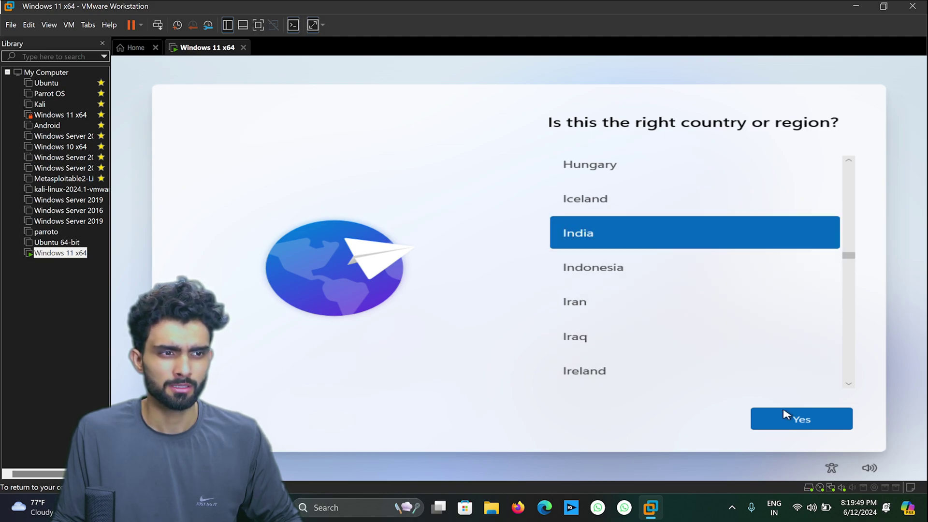
{"action": "left_click", "coordinate": [804, 426]}
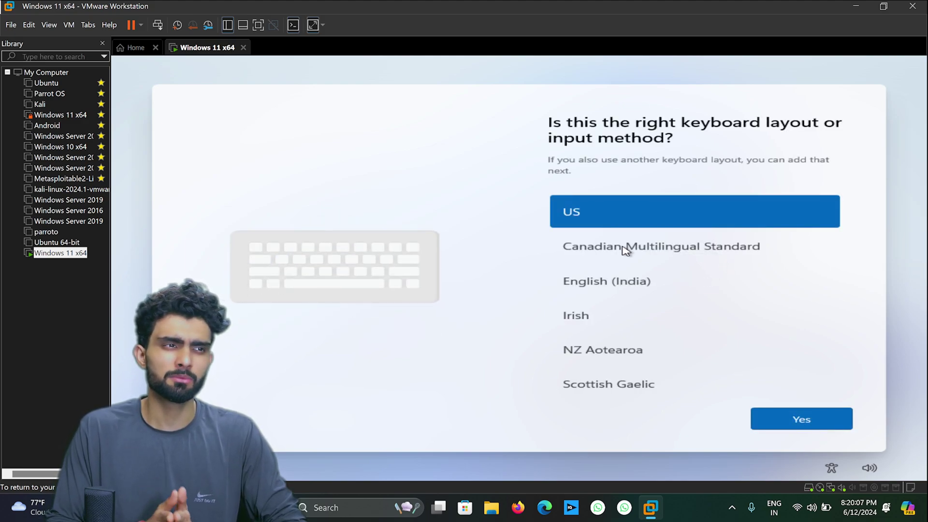
Choose the English (India) keyboard layout and skip adding a second layout.
{"action": "left_click", "coordinate": [639, 289]}
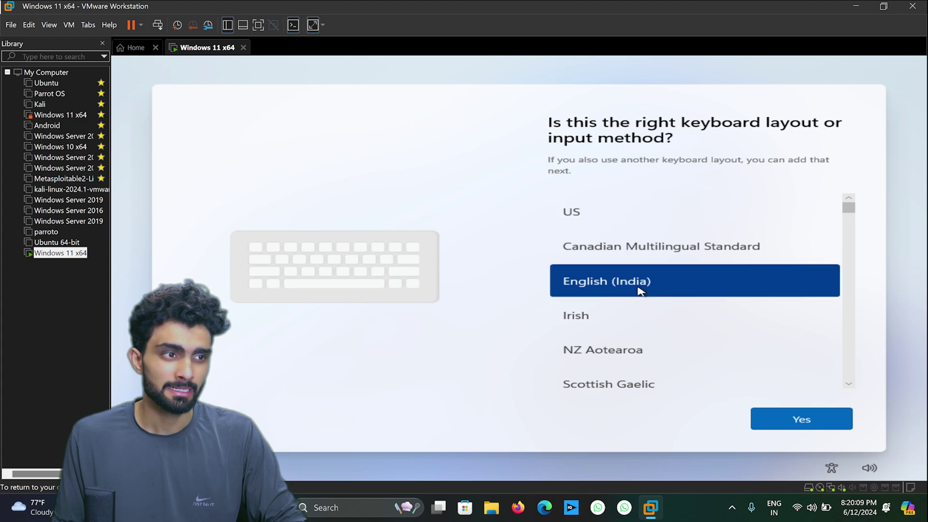
{"action": "left_click", "coordinate": [790, 425]}
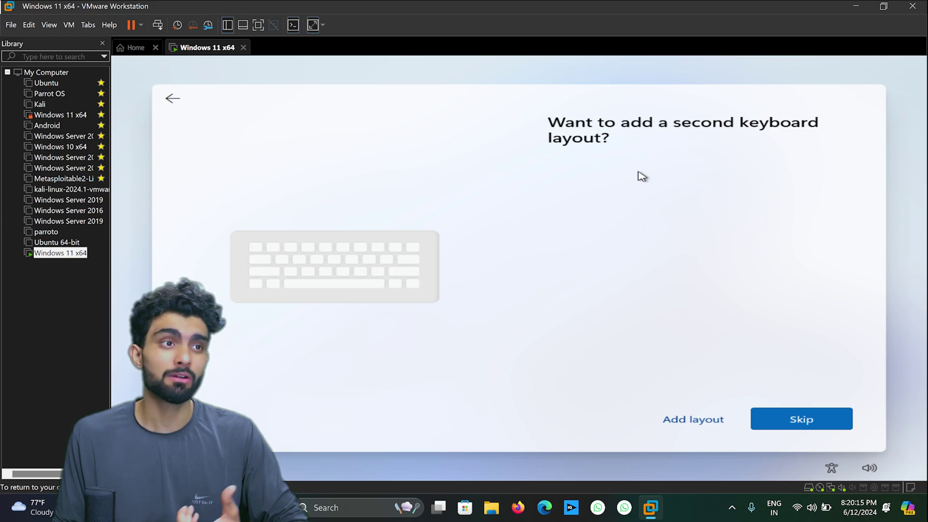
{"action": "left_click", "coordinate": [822, 416]}
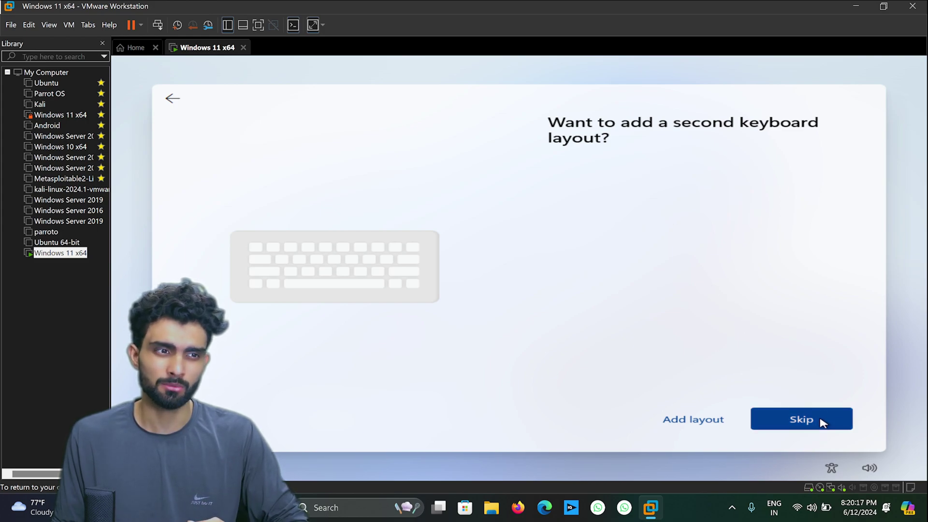